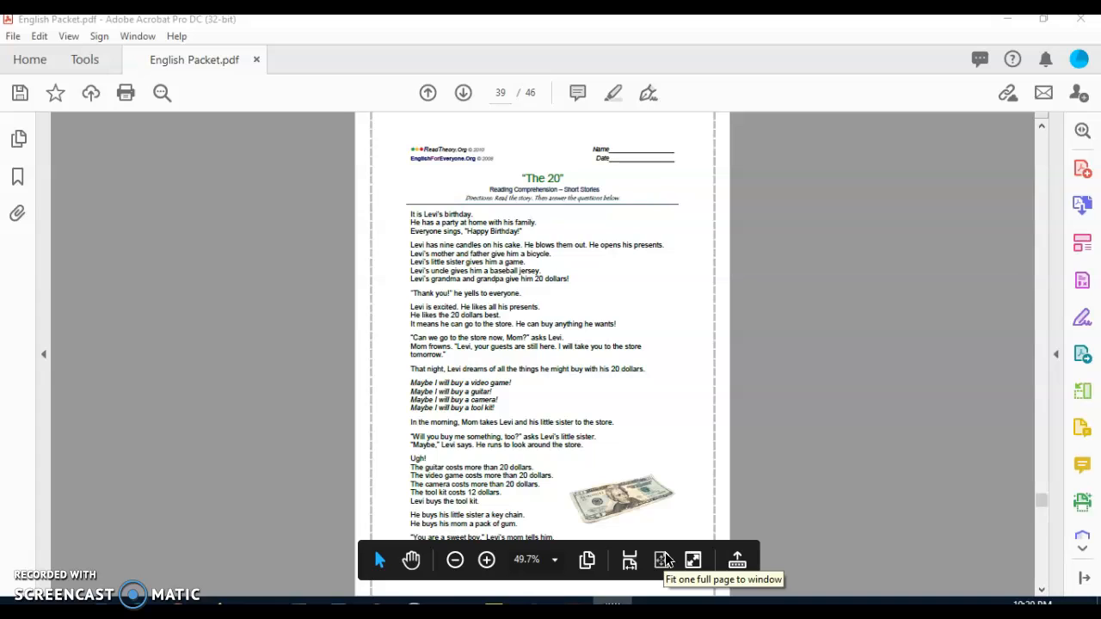
{"action": "left_click", "coordinate": [664, 560]}
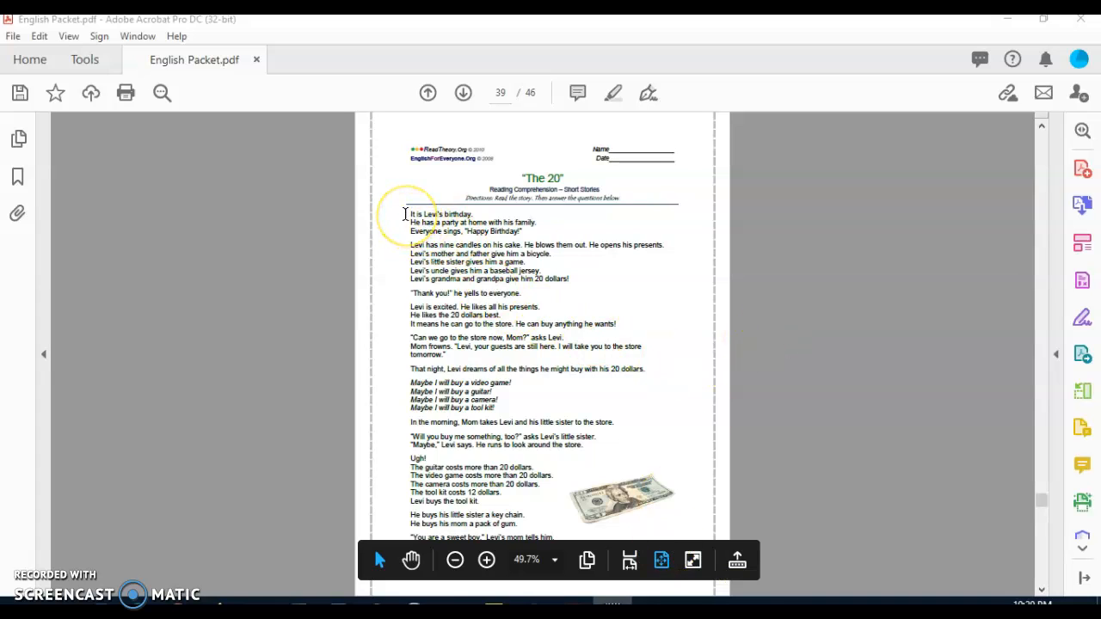
{"action": "left_click", "coordinate": [406, 214]}
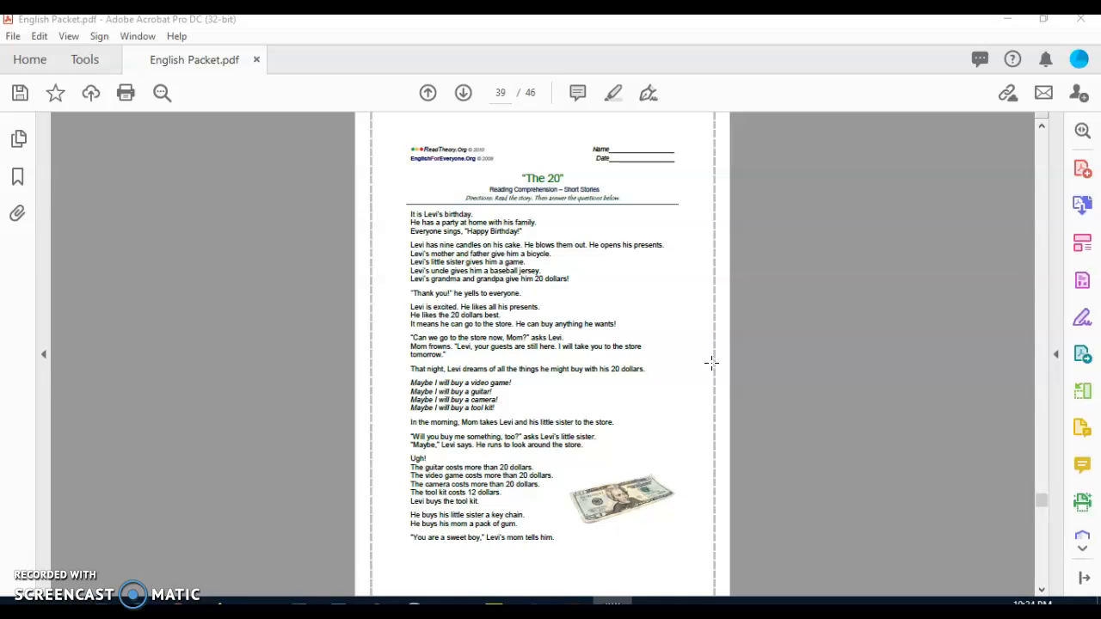
{"action": "scroll", "coordinate": [712, 362], "scroll_direction": "down", "scroll_amount": 2}
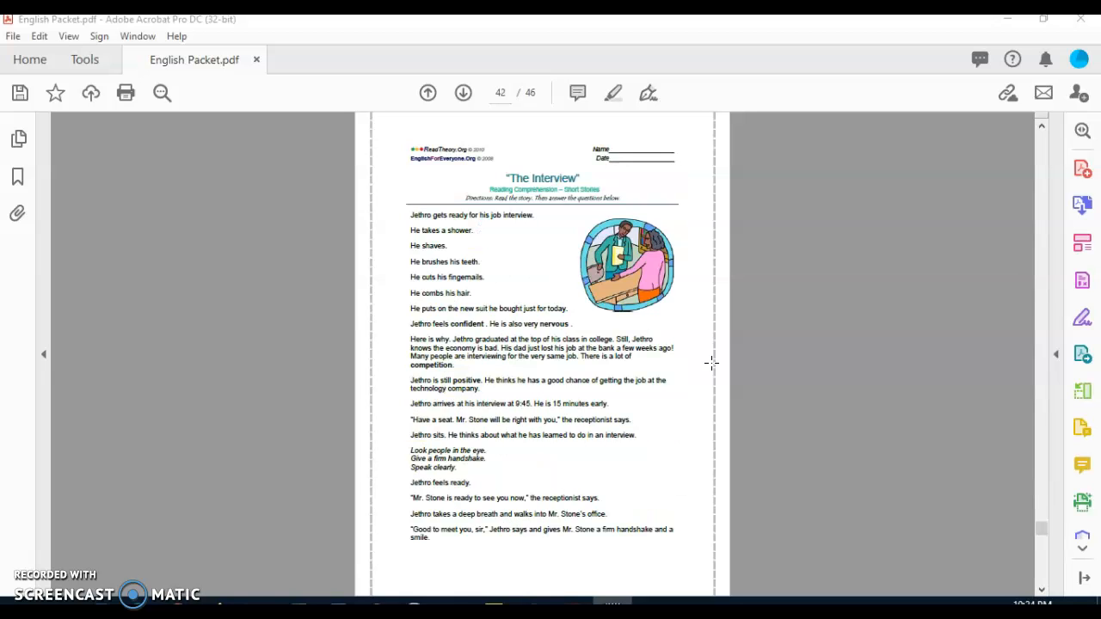
{"action": "scroll", "coordinate": [713, 362], "scroll_direction": "up", "scroll_amount": 1}
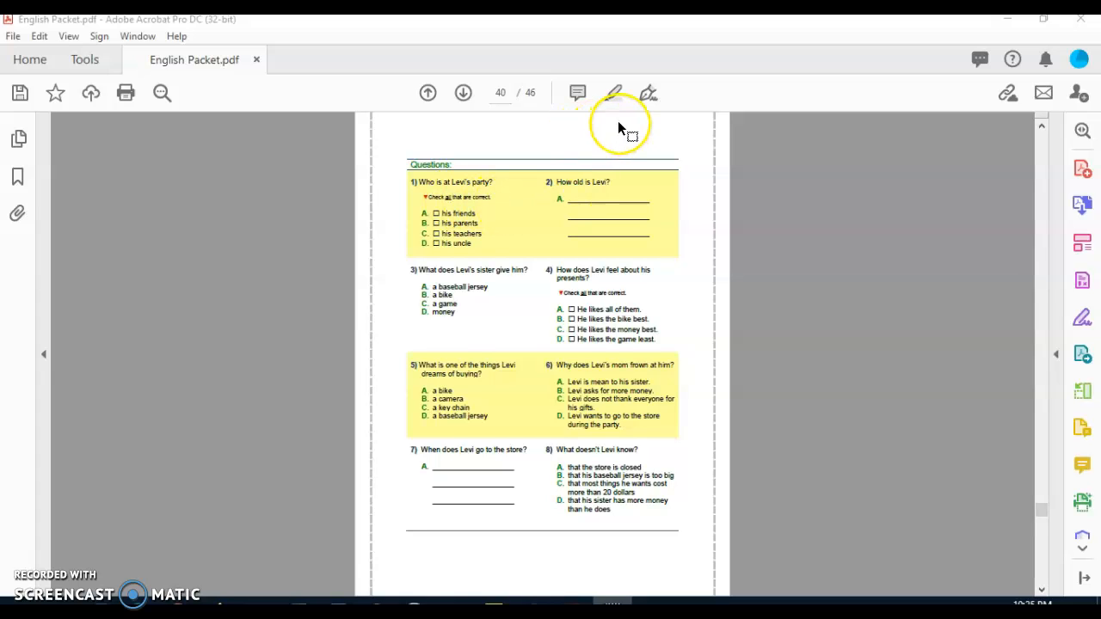
{"action": "scroll", "coordinate": [622, 128], "scroll_direction": "up", "scroll_amount": 1}
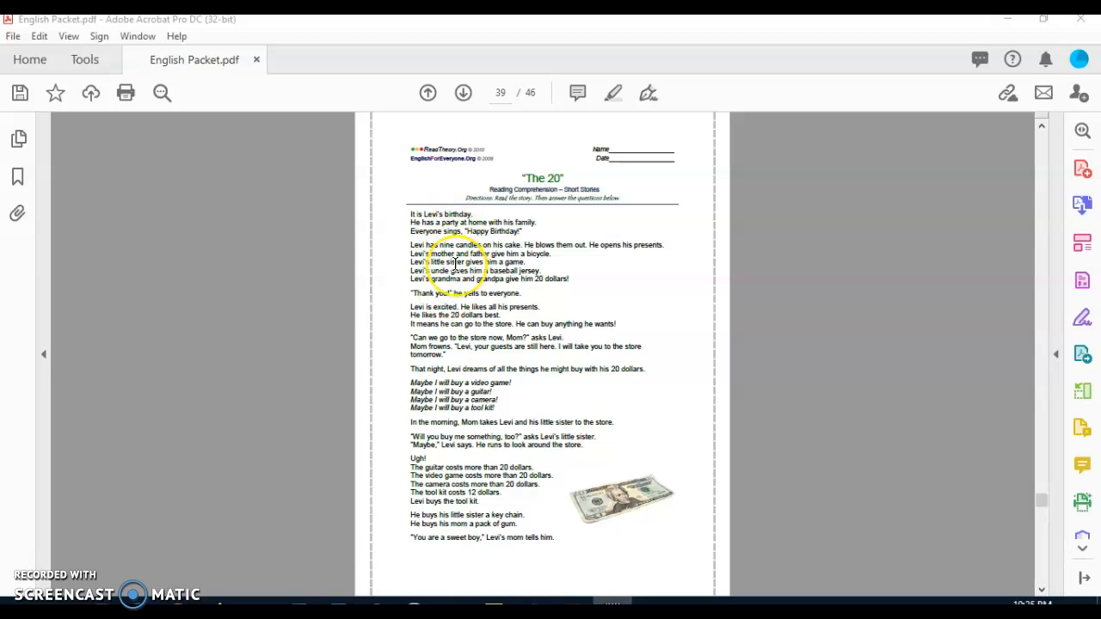
{"action": "scroll", "coordinate": [456, 258], "scroll_direction": "down", "scroll_amount": 1}
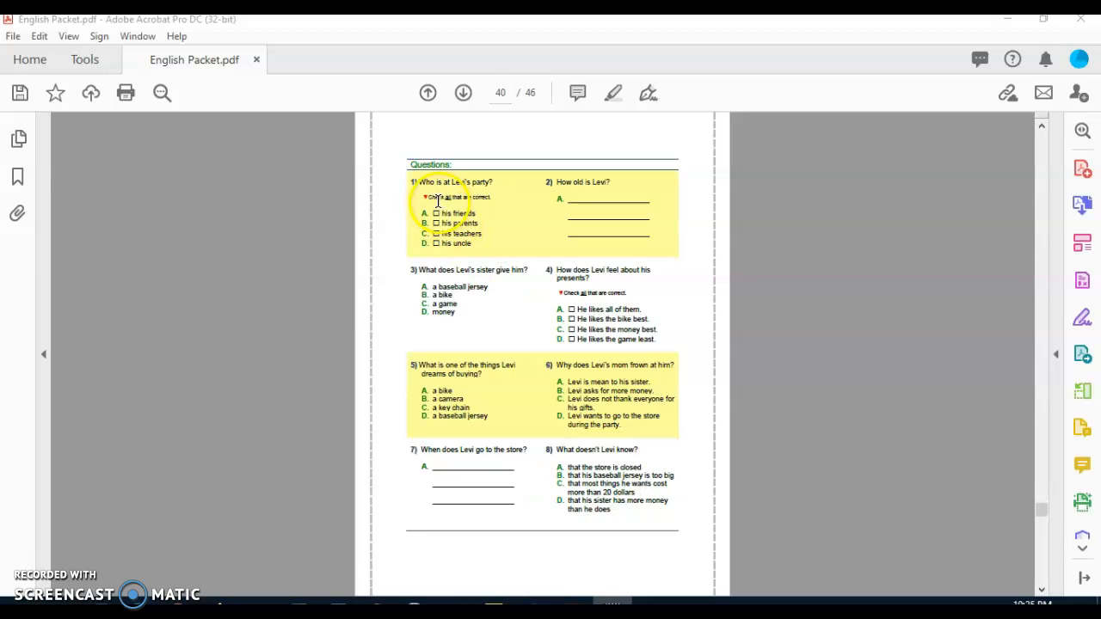
{"action": "left_click", "coordinate": [612, 93]}
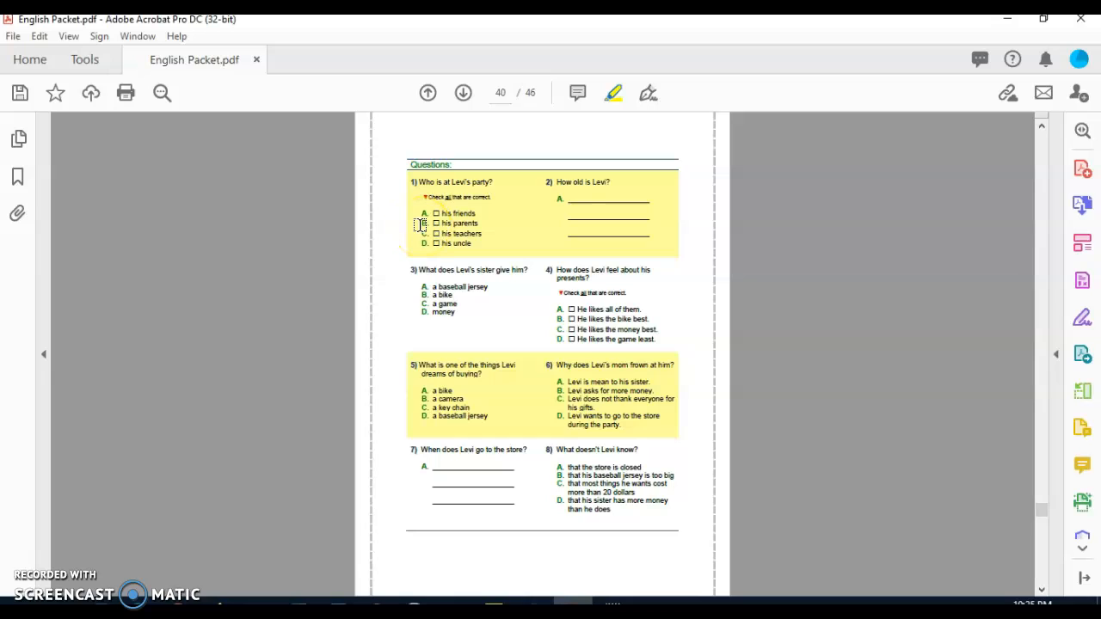
{"action": "left_click_drag", "start_coordinate": [420, 225], "coordinate": [469, 224]}
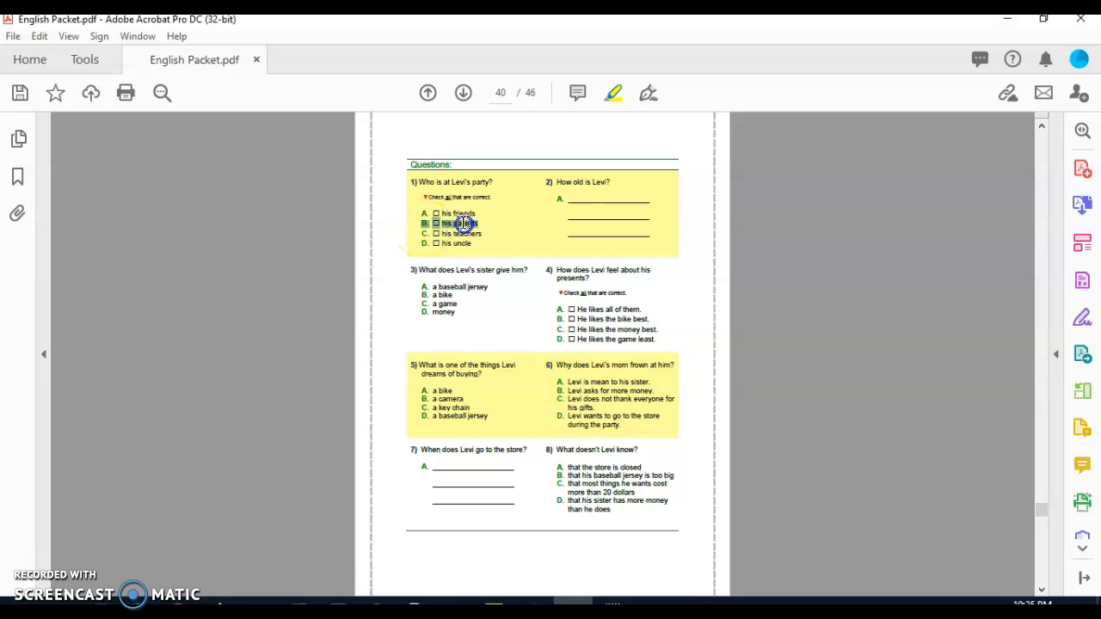
{"action": "left_click", "coordinate": [499, 223]}
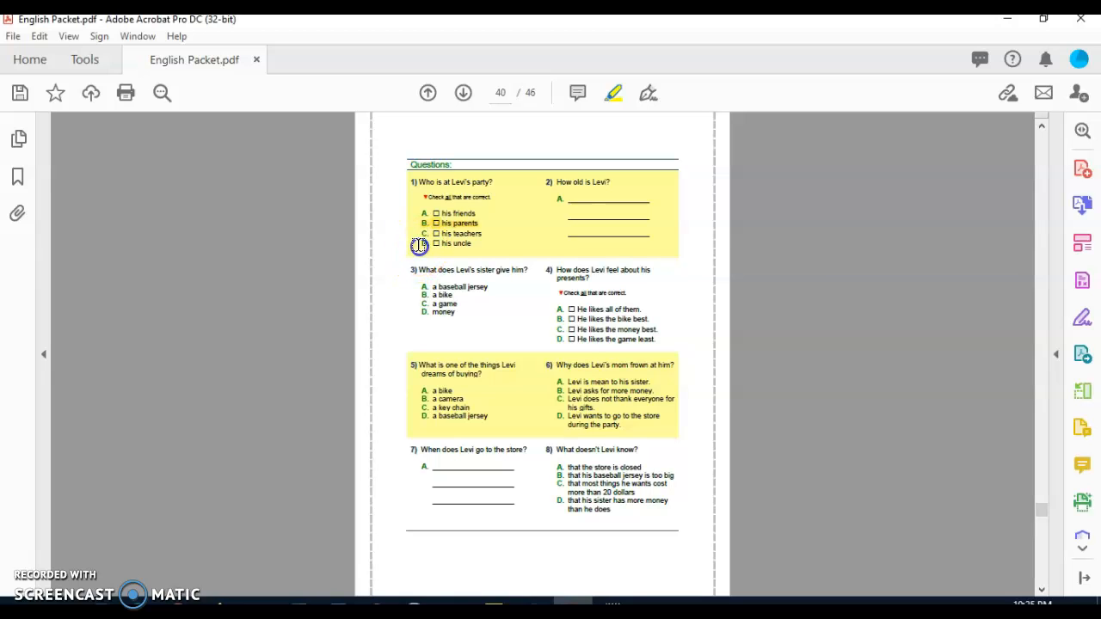
{"action": "left_click_drag", "start_coordinate": [419, 244], "coordinate": [472, 243]}
{"action": "left_click", "coordinate": [440, 243]}
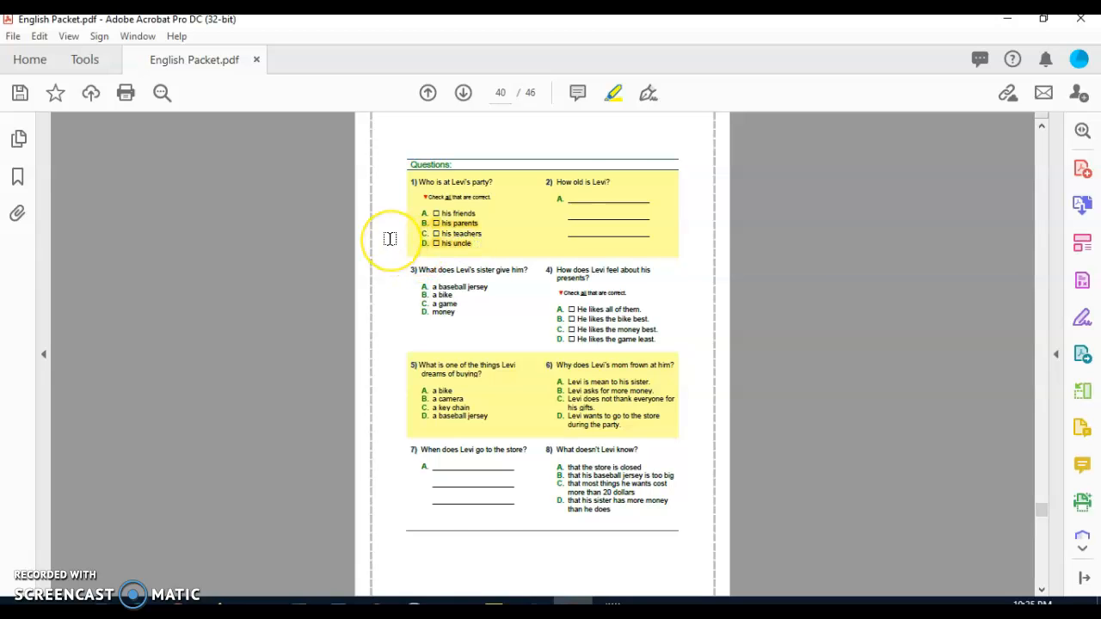
{"action": "scroll", "coordinate": [395, 241], "scroll_direction": "up", "scroll_amount": 5}
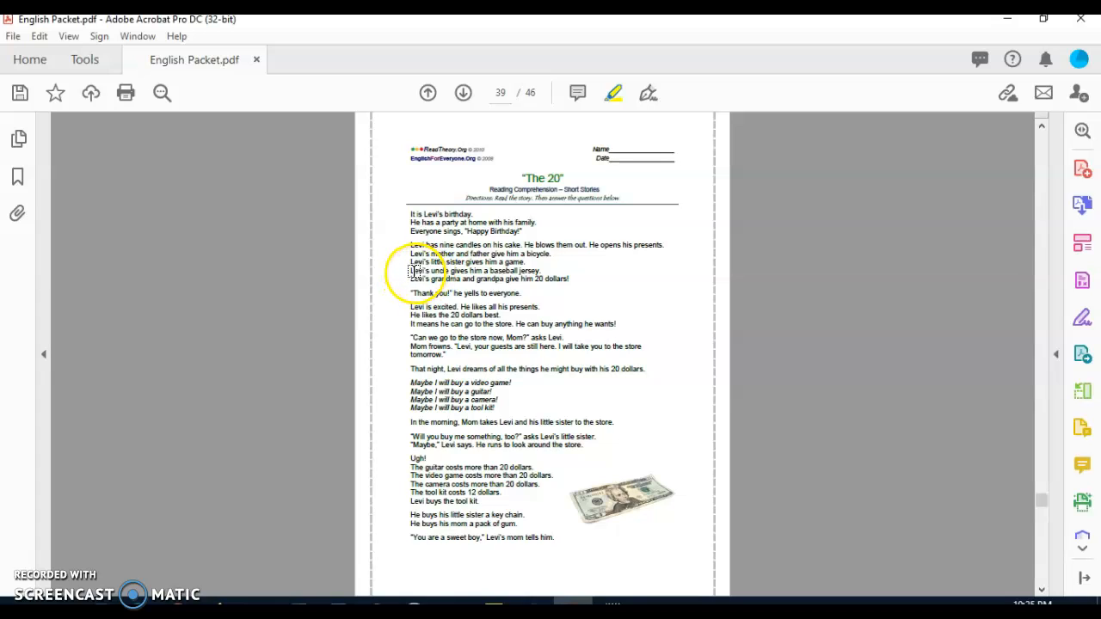
- Highlight in yellow the lines about the gifts from Levi's uncle and from his mother and father
{"action": "left_click_drag", "start_coordinate": [411, 272], "coordinate": [540, 271]}
{"action": "left_click", "coordinate": [542, 272]}
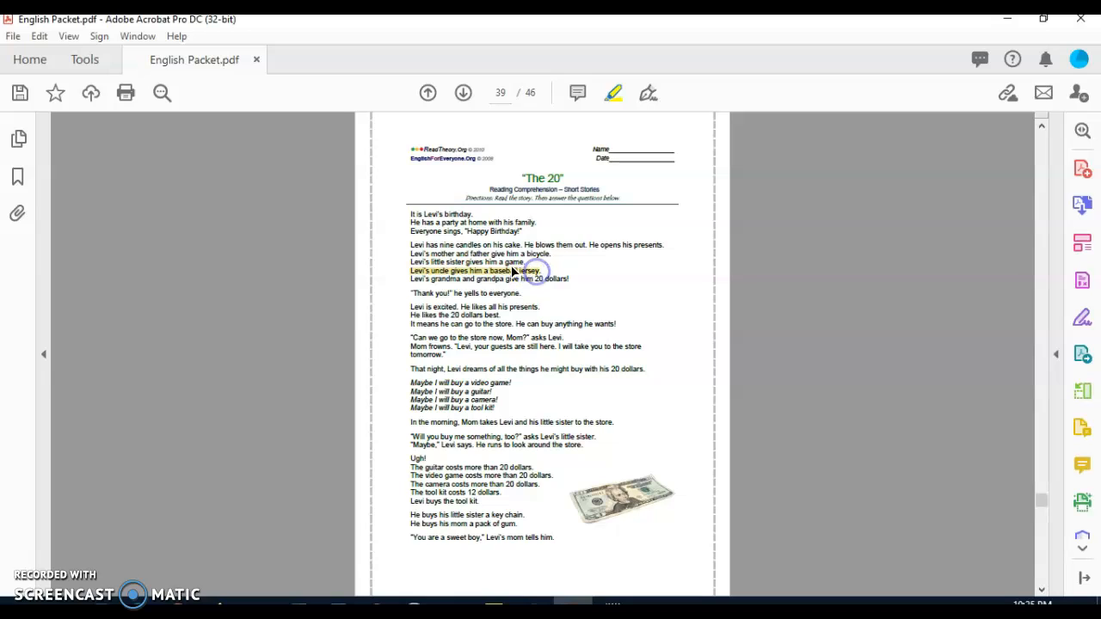
{"action": "left_click", "coordinate": [414, 254]}
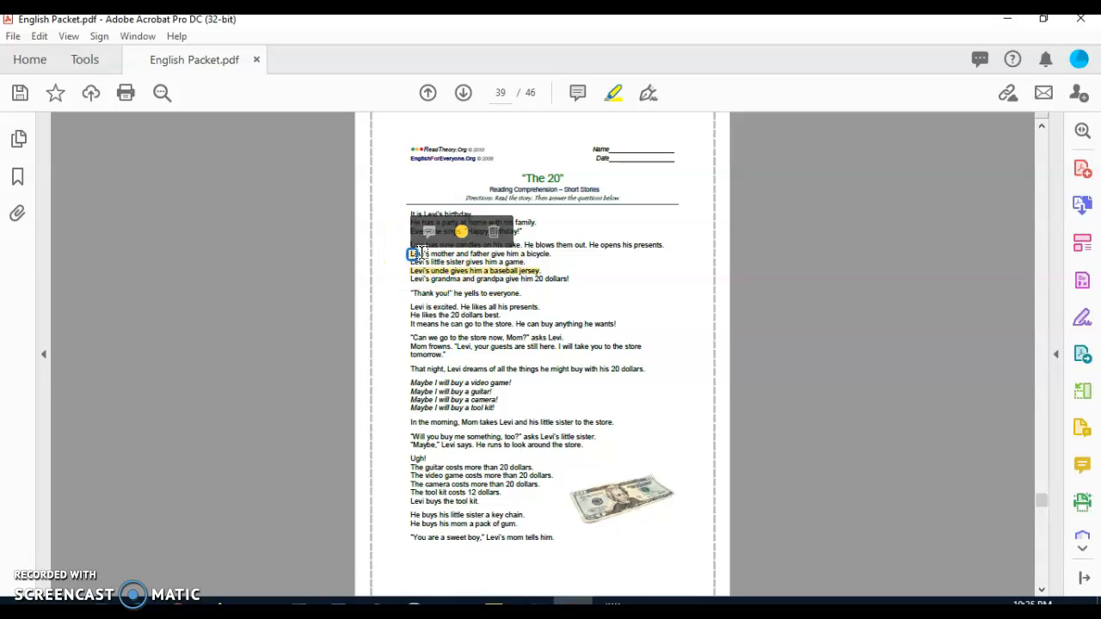
{"action": "left_click_drag", "start_coordinate": [411, 253], "coordinate": [550, 254]}
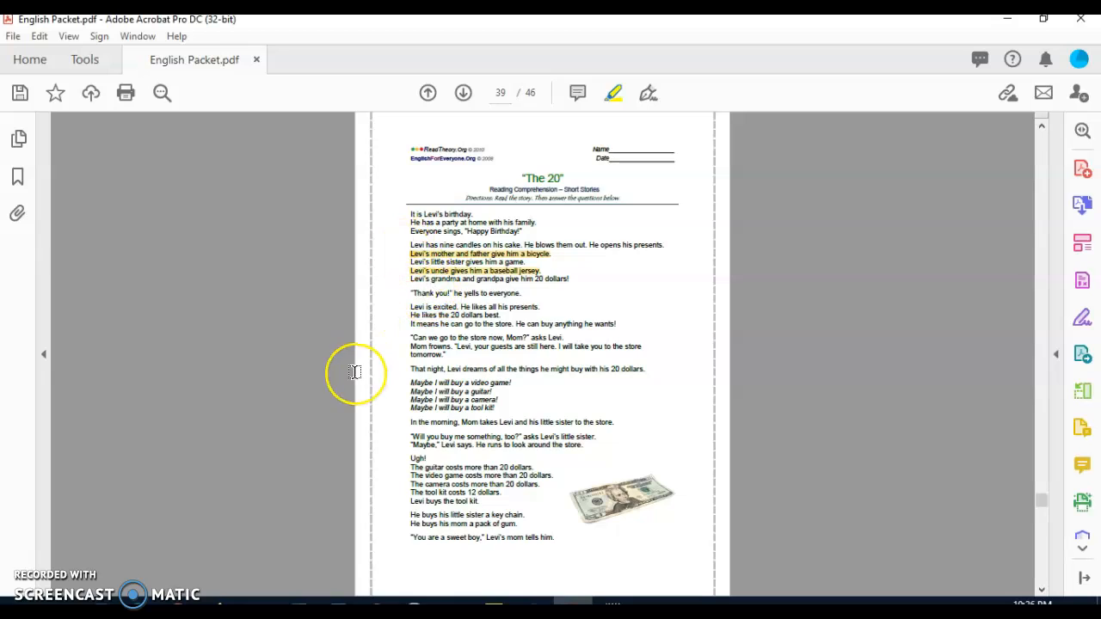
{"action": "scroll", "coordinate": [355, 372], "scroll_direction": "down", "scroll_amount": 1}
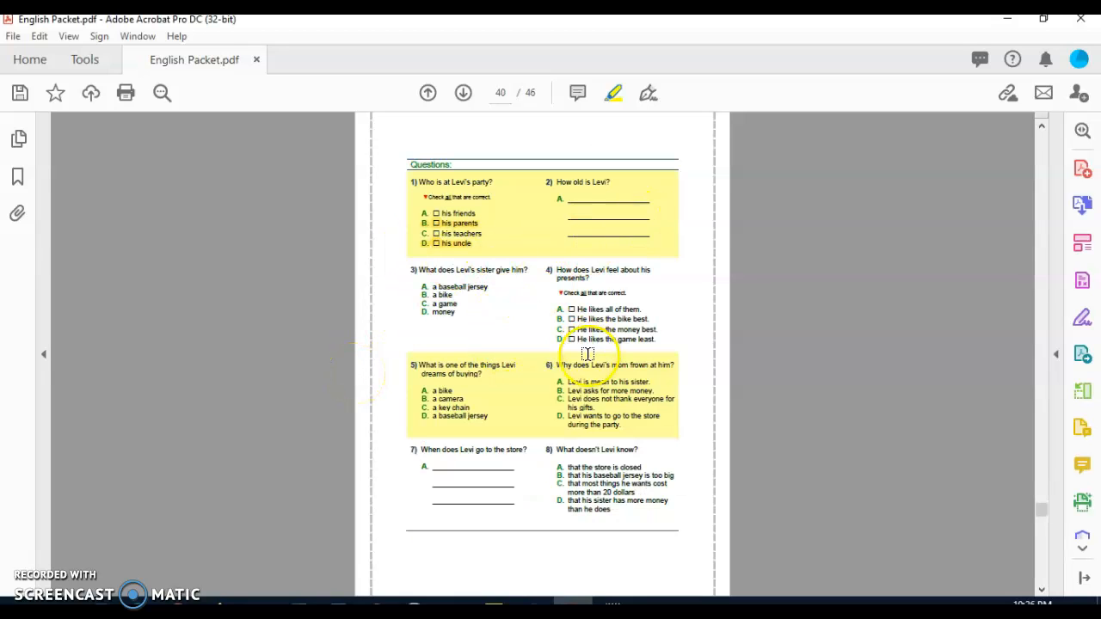
{"action": "mouse_move", "coordinate": [542, 387]}
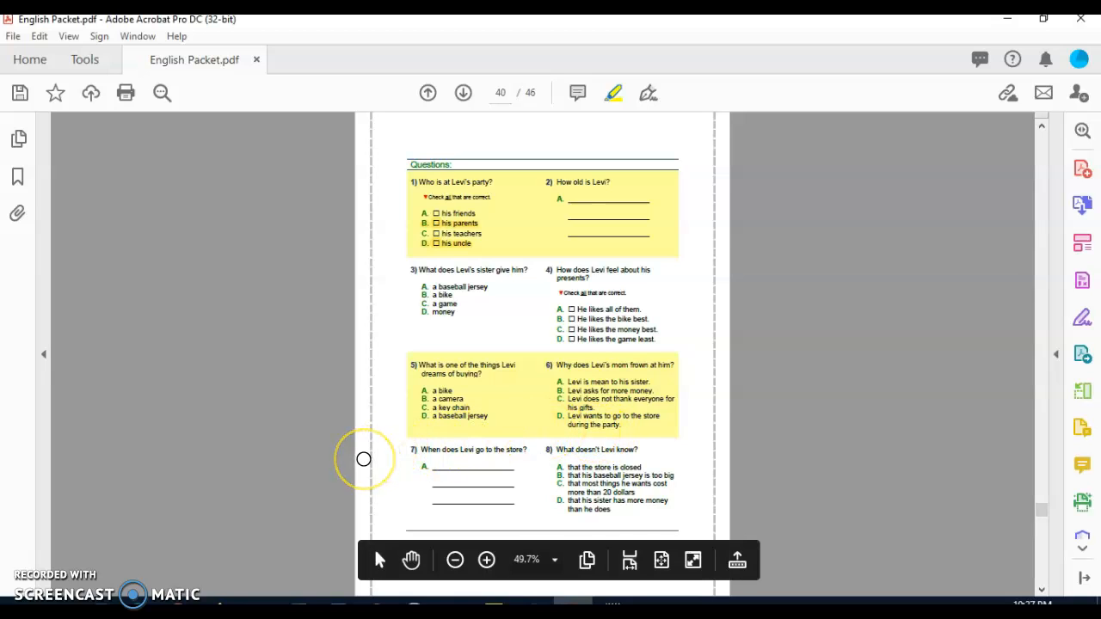
- Turn on the Highlight Text tool from the top toolbar
{"action": "left_click", "coordinate": [614, 92]}
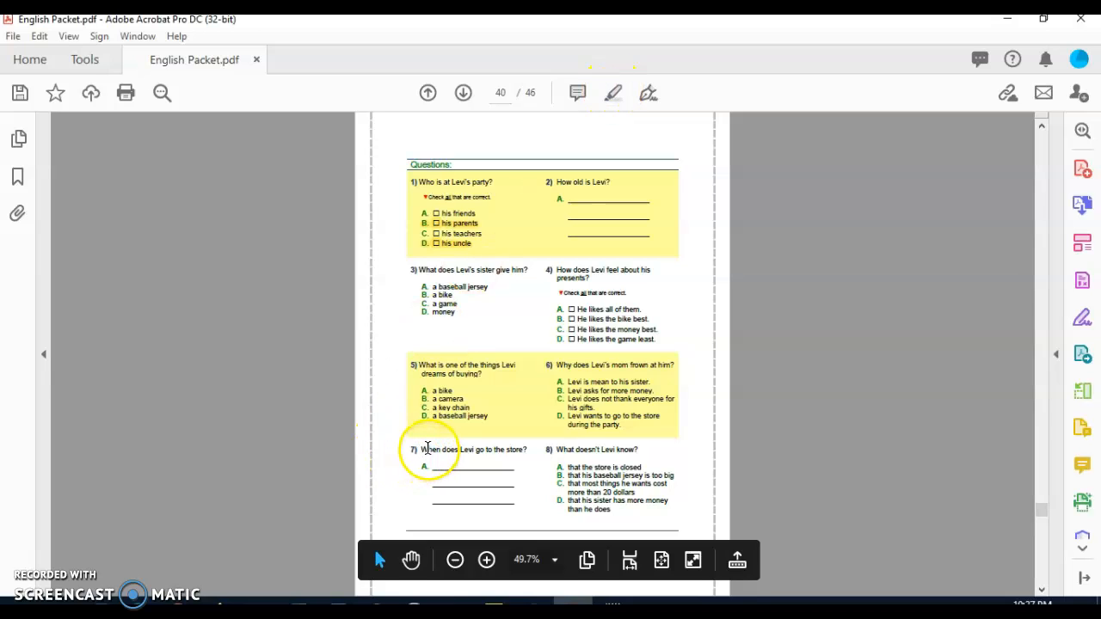